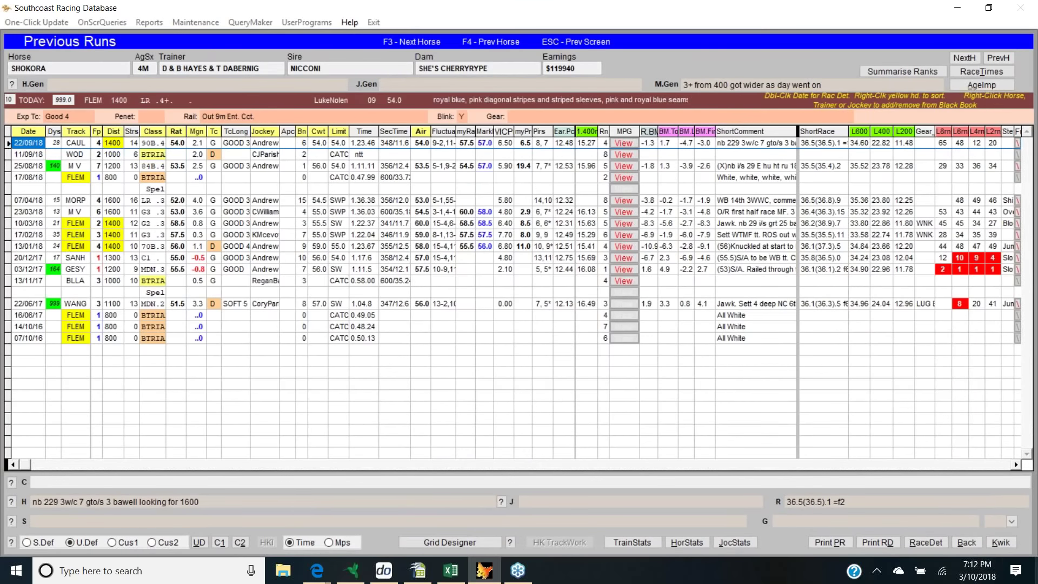
Examine the race detail of Shokora's 22/09/18 Caulfield run, and return to the Flemington race 3 field
click(977, 542)
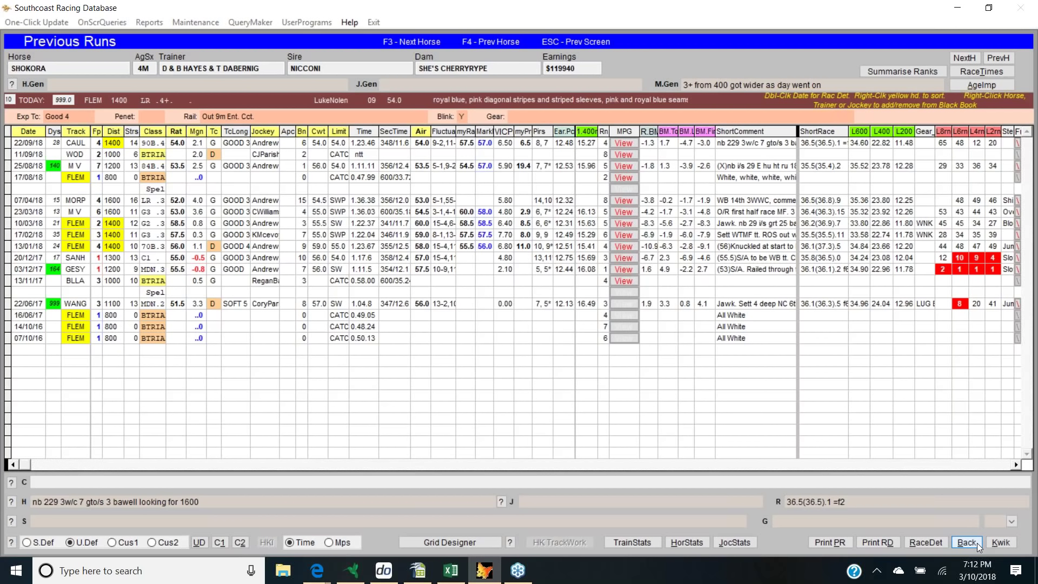
click(976, 543)
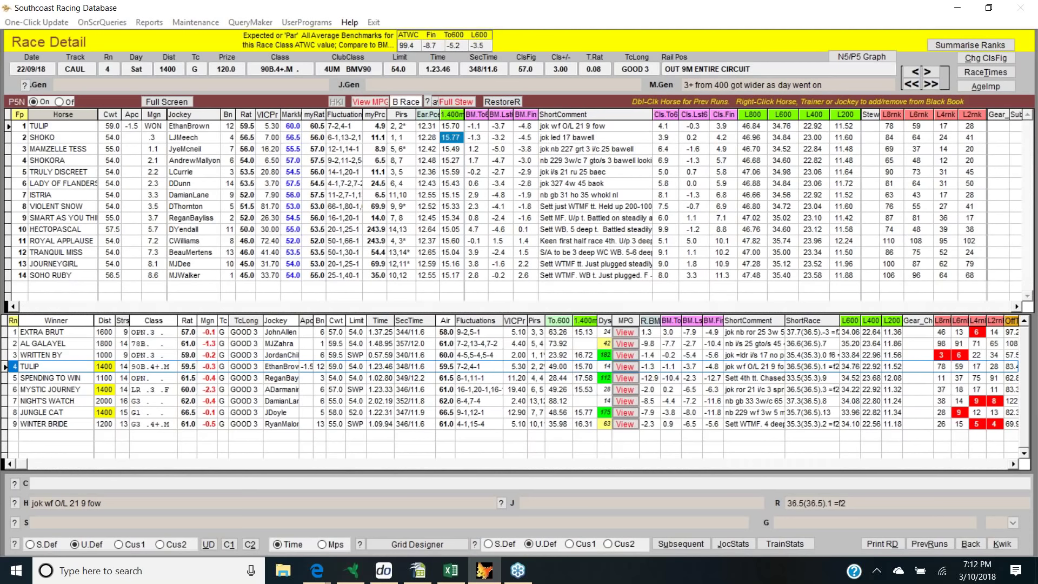
key(Escape)
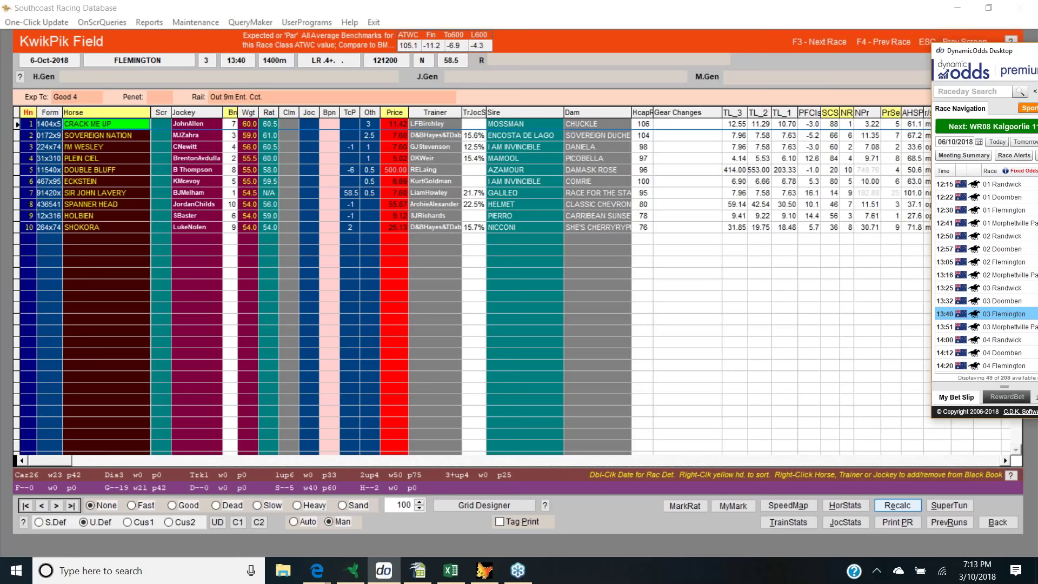
Bring the DynamicOdds window fully into view, maximize it and review the bookmaker odds for Flemington race 3
drag(972, 51, 542, 55)
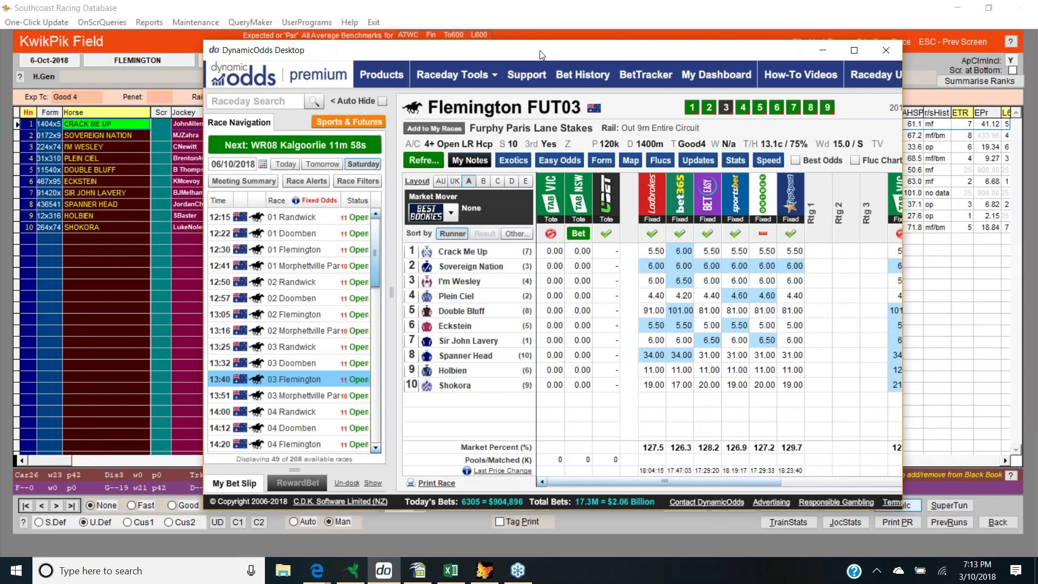
double_click(542, 55)
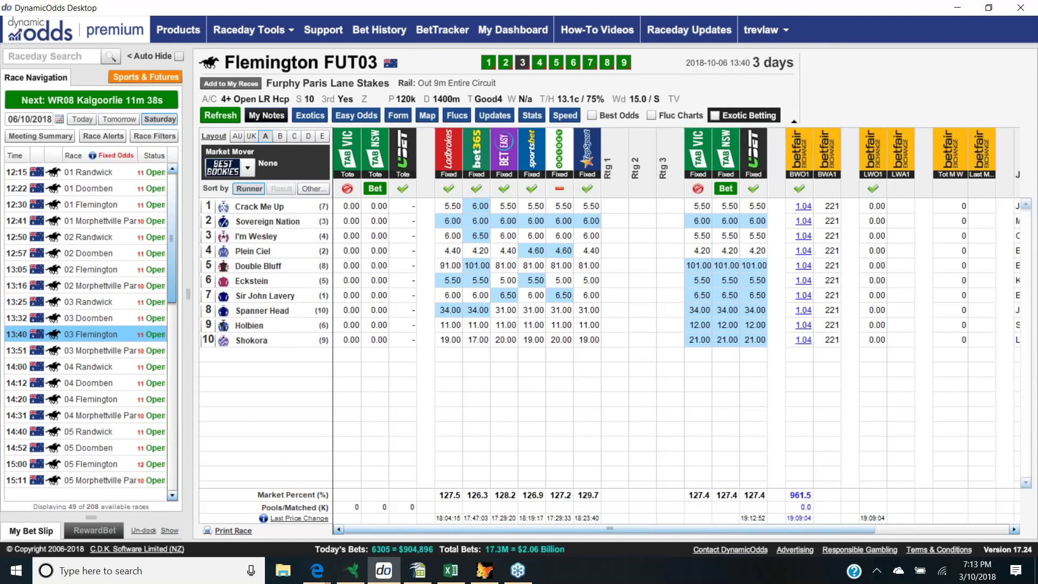
drag(545, 9, 650, 38)
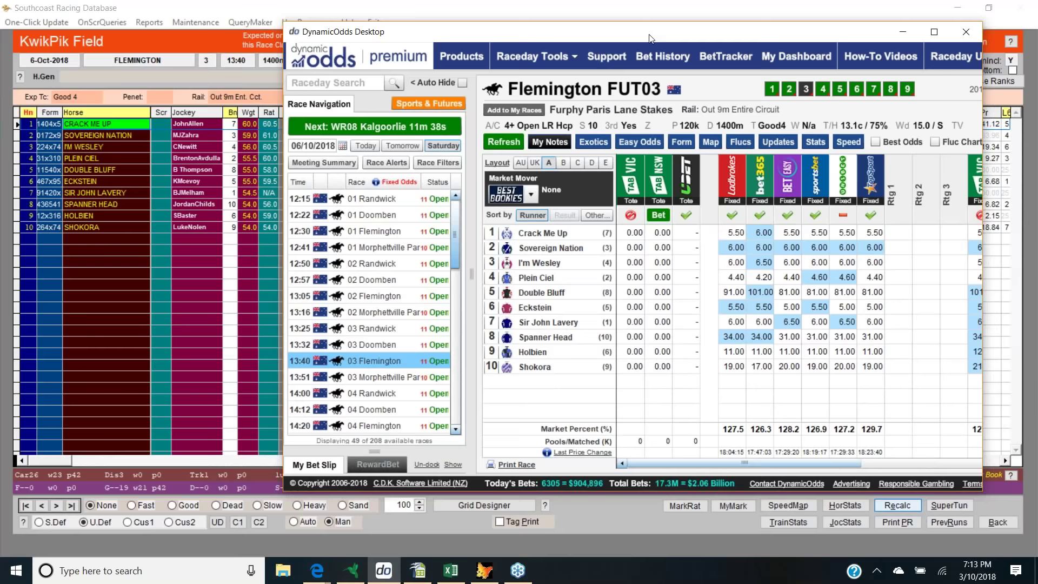
double_click(650, 36)
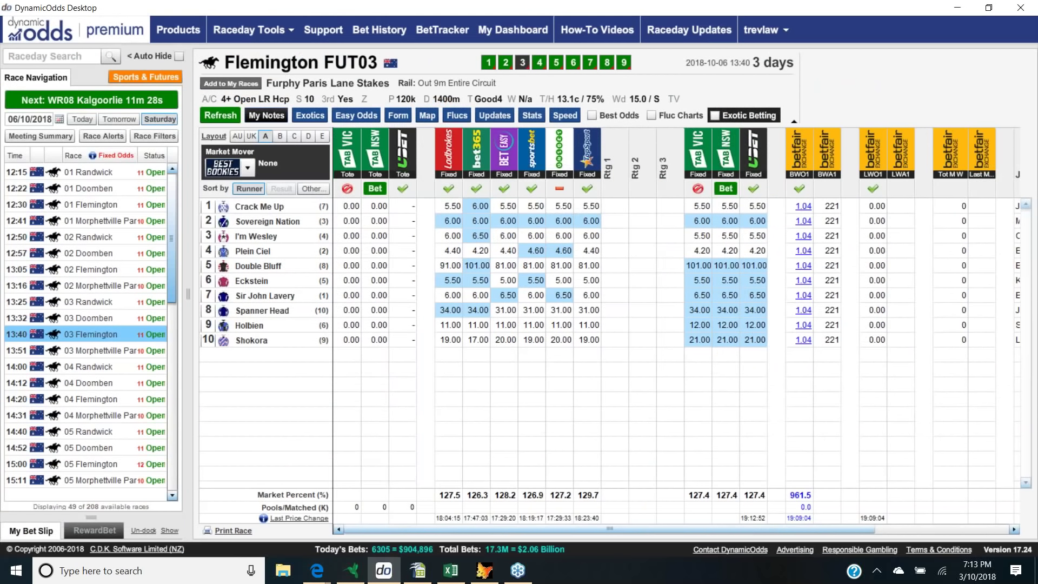
Switch back to the Southcoast Racing Database and review Spanner Head's previous runs
key(alt+Tab)
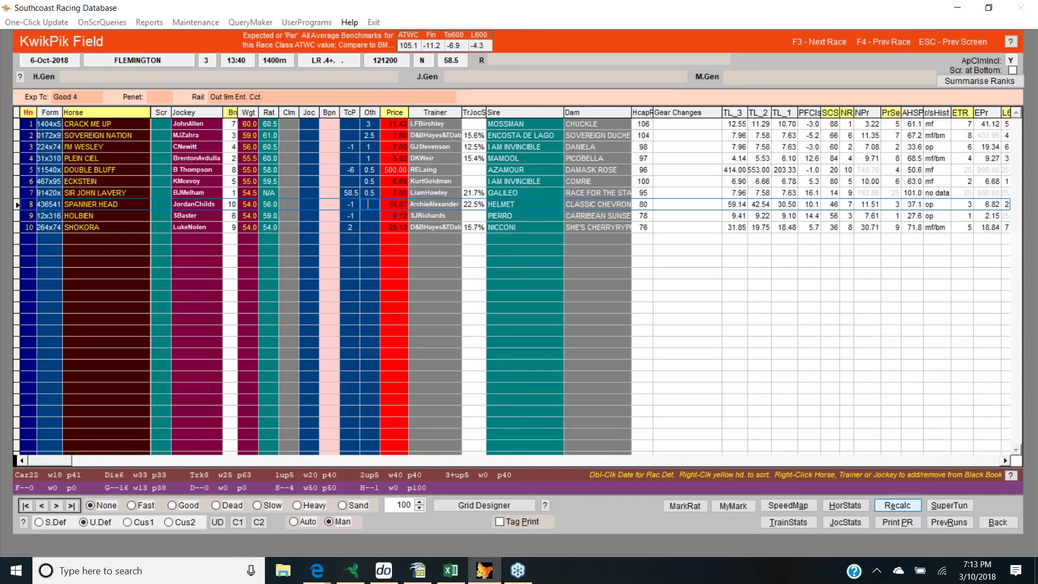
double_click(136, 203)
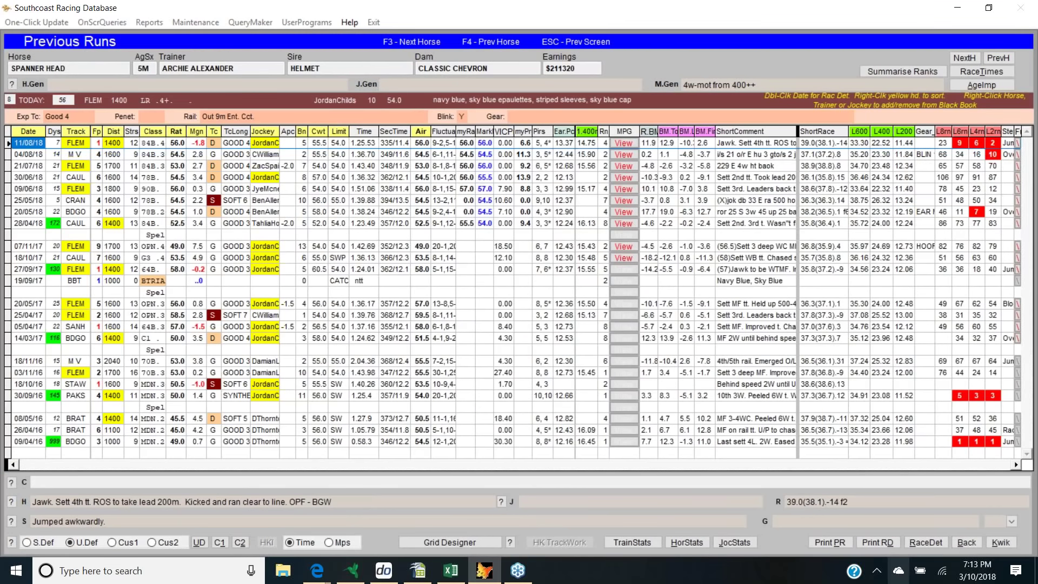
key(Escape)
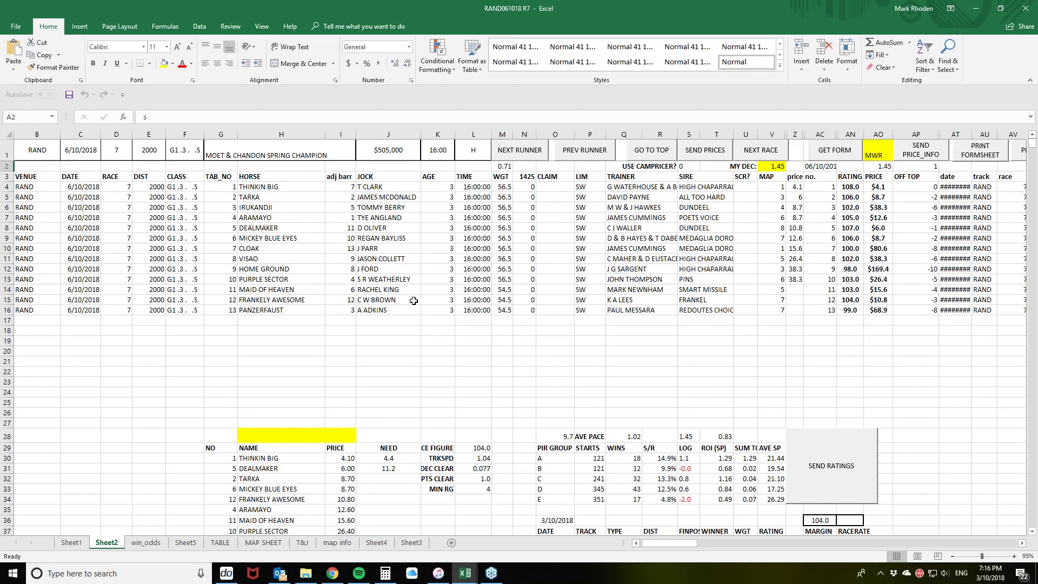
Check the runners' expected positions for Randwick race 7 on the MAP SHEET worksheet, and return to Sheet2
click(263, 542)
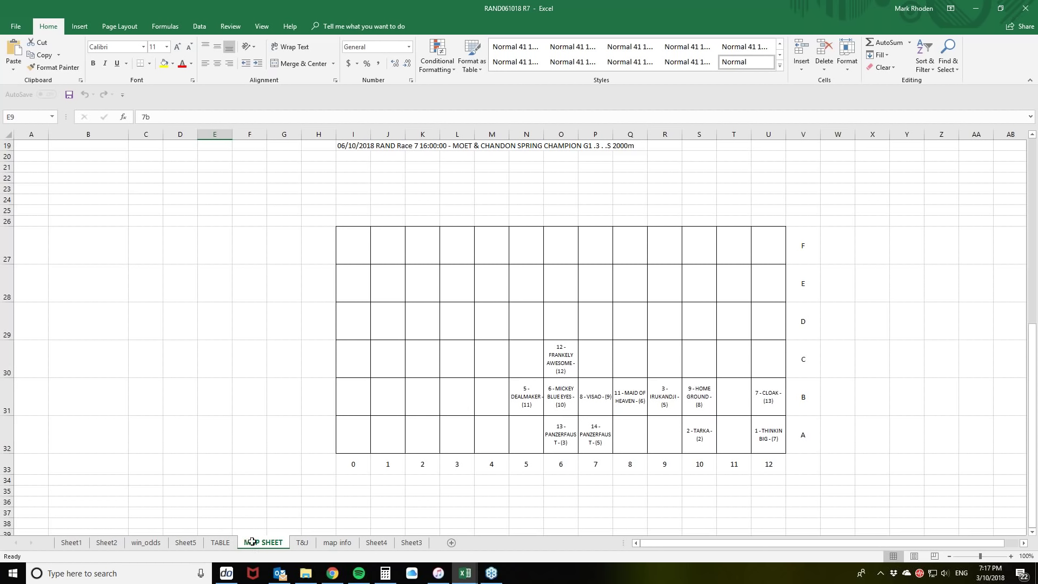
ctrl+click(108, 543)
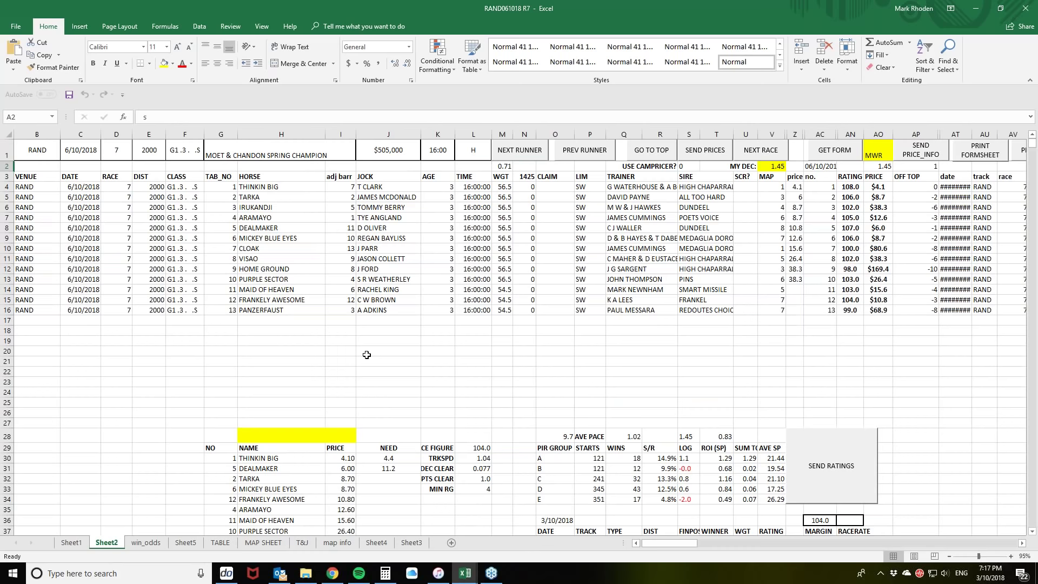
Review the form of Thinkin Big and Tarka, checking the race name and MRATE of Tarka's 8/09/2018 run
click(522, 155)
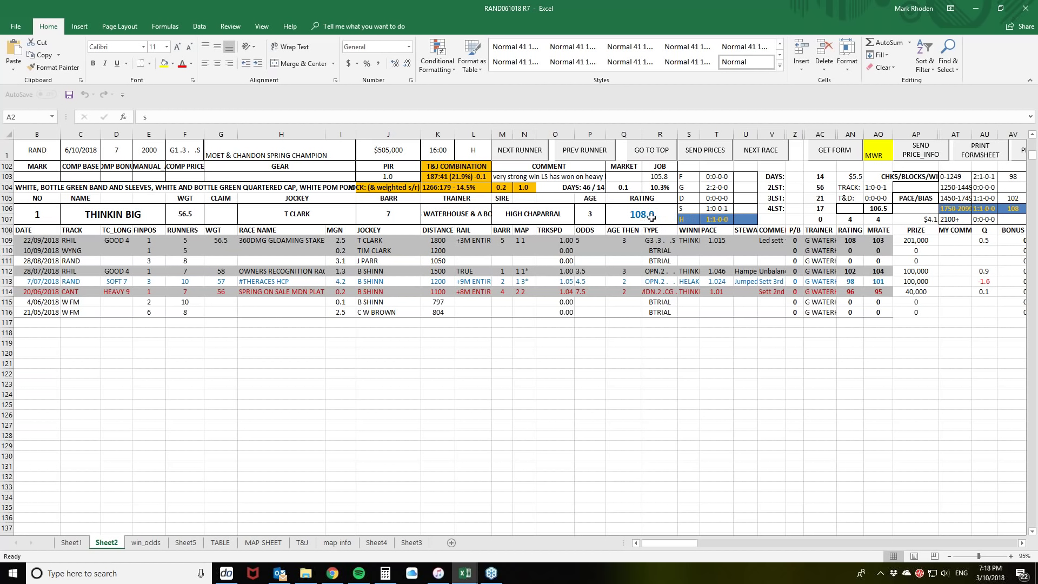
click(523, 159)
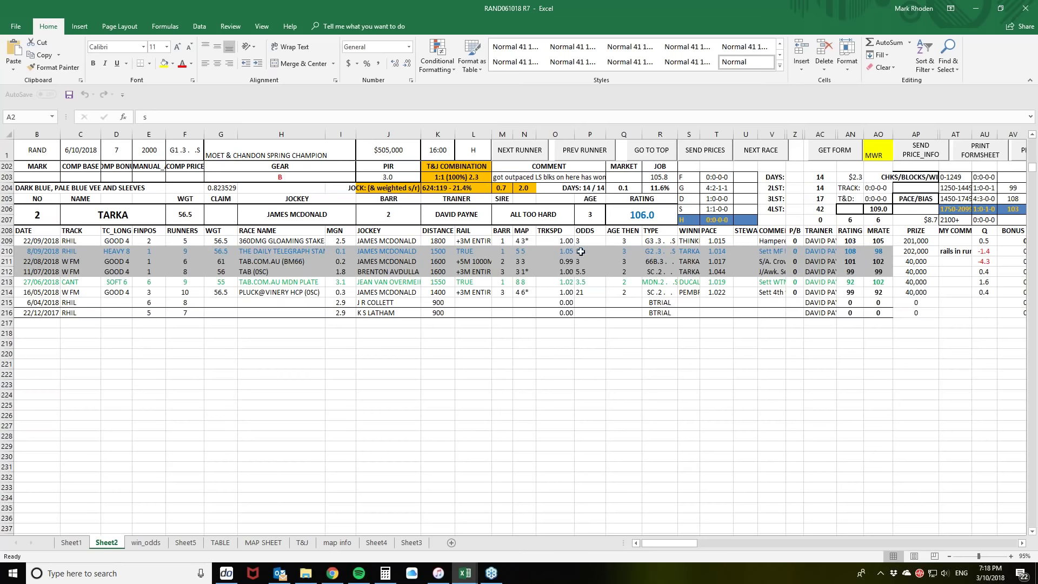
click(307, 252)
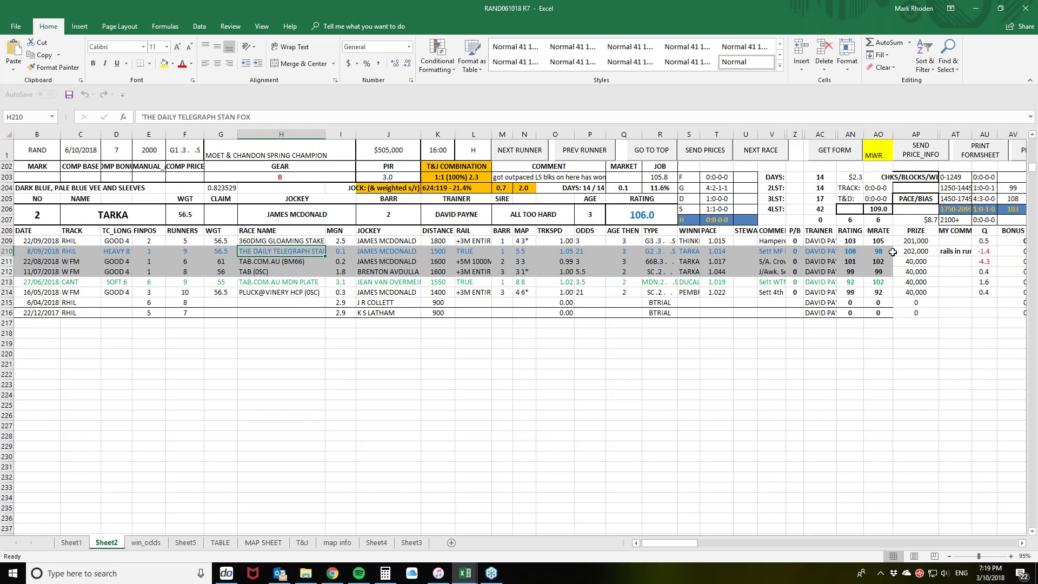
click(858, 252)
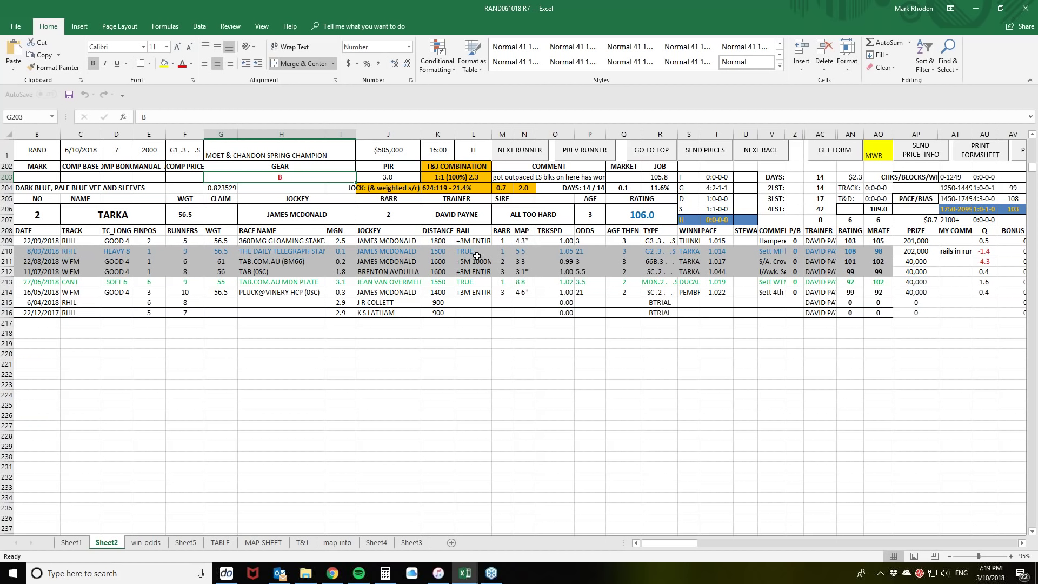
Step through the form from Irukandji to Mickey Blue Eyes, reading Mickey Blue Eyes' comment and the distance of its latest run
click(515, 151)
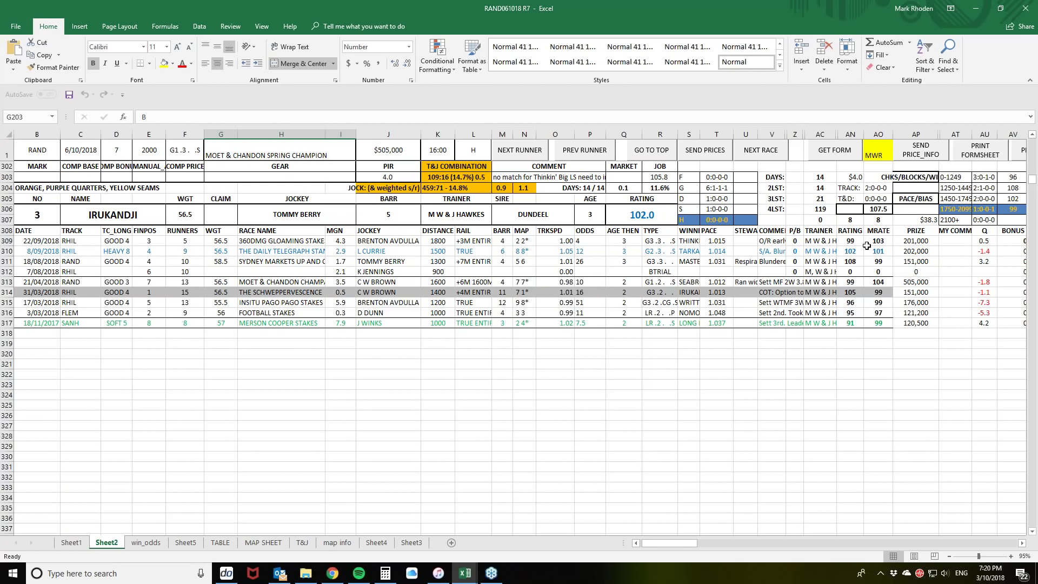
click(530, 152)
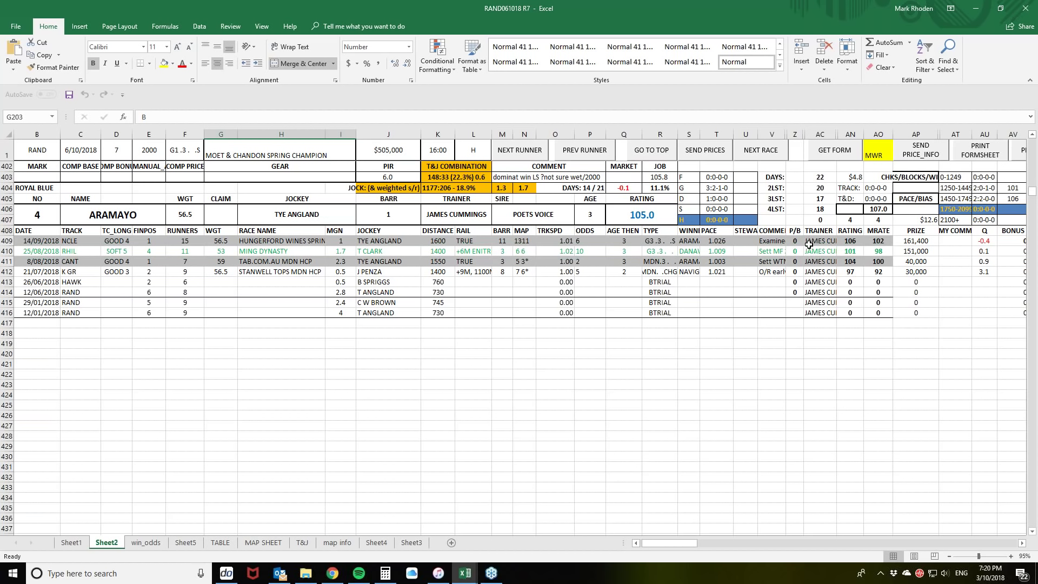
click(526, 155)
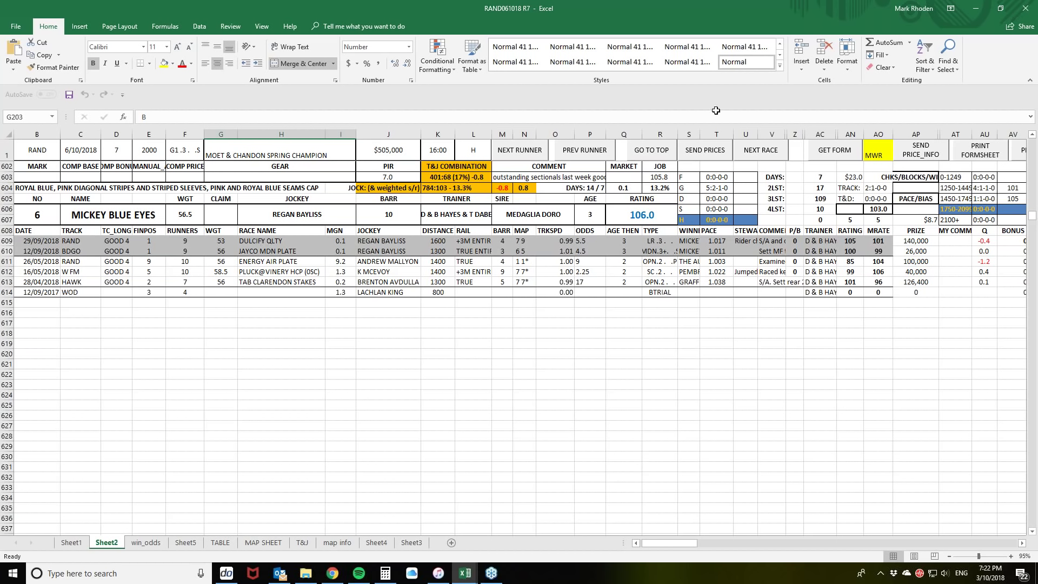
click(554, 177)
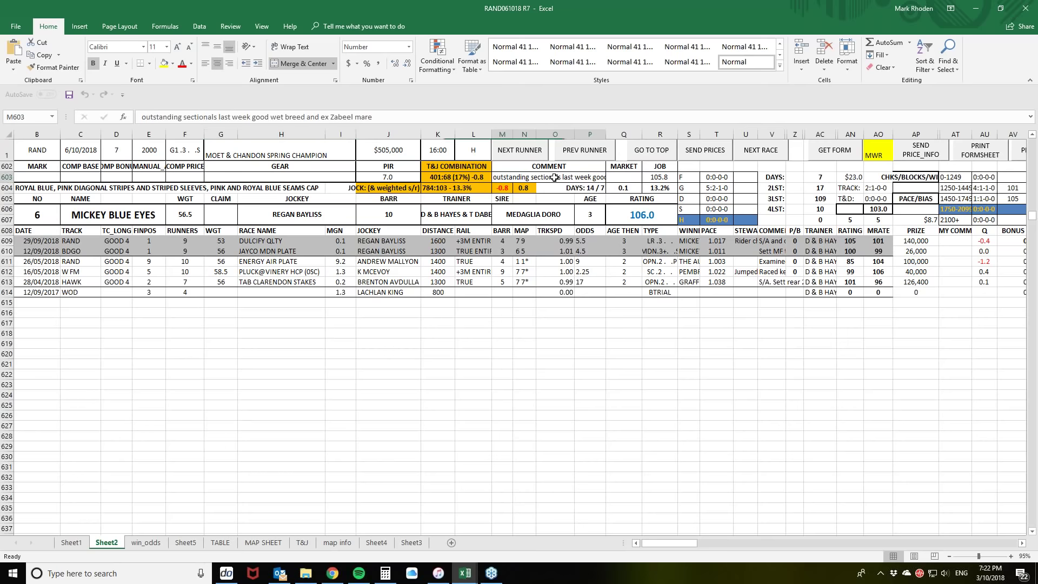
click(448, 240)
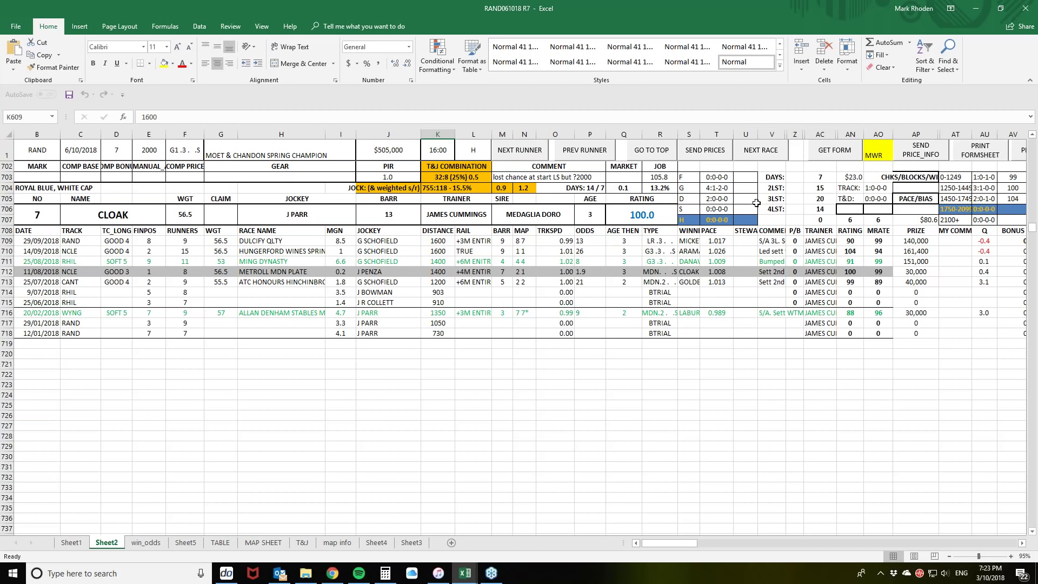
Step through the form of Visao, Home Ground, Purple Sector, Maid of Heaven, Frankely Awesome and Panzerfaust
click(526, 150)
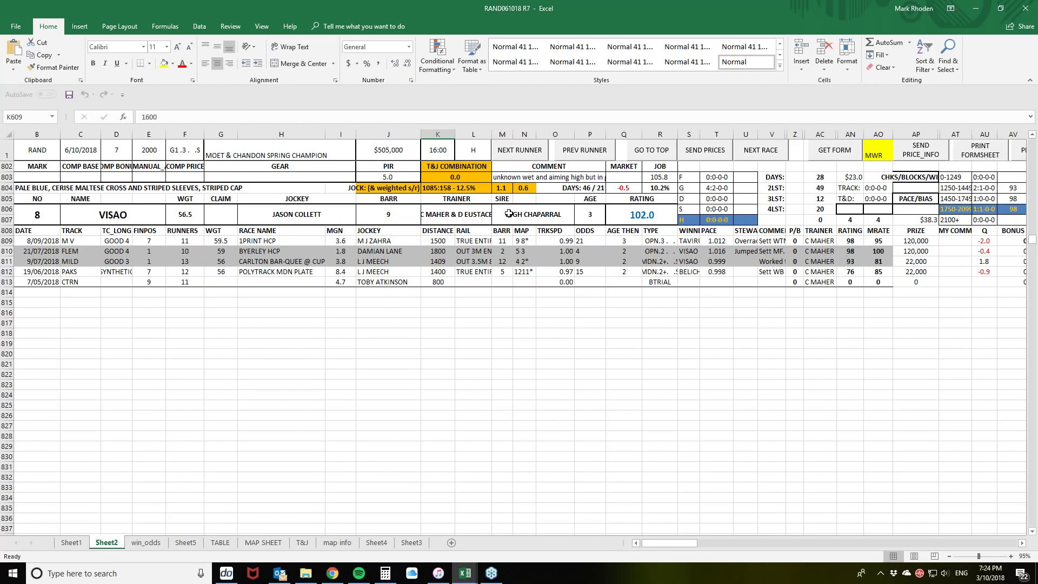
click(515, 154)
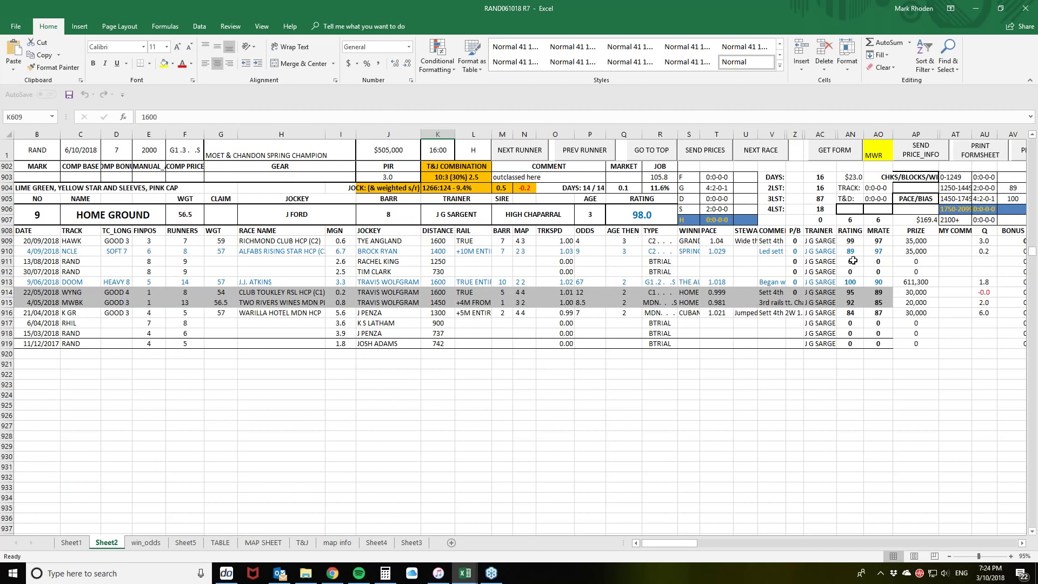
click(522, 157)
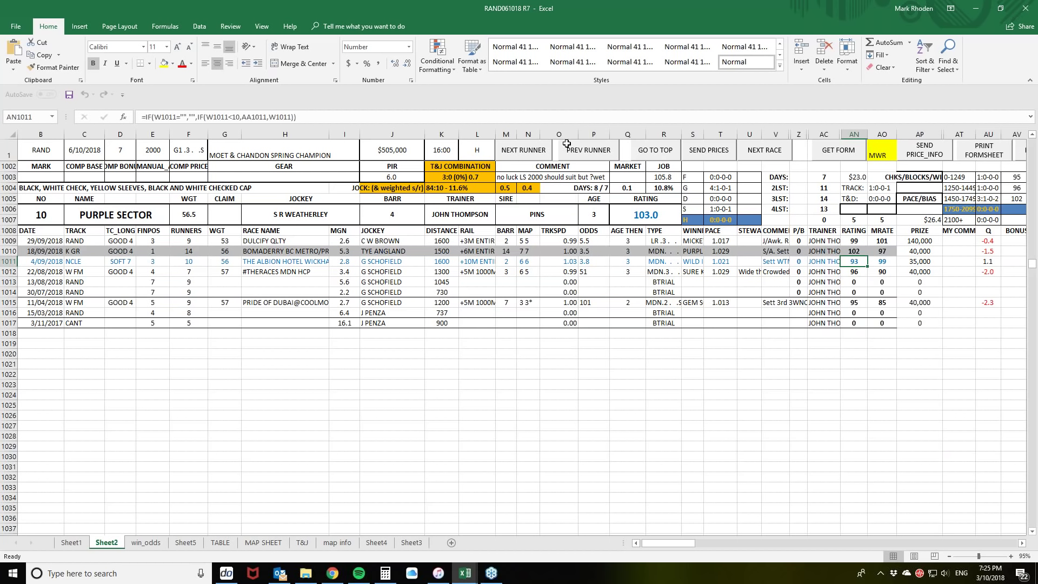
click(532, 155)
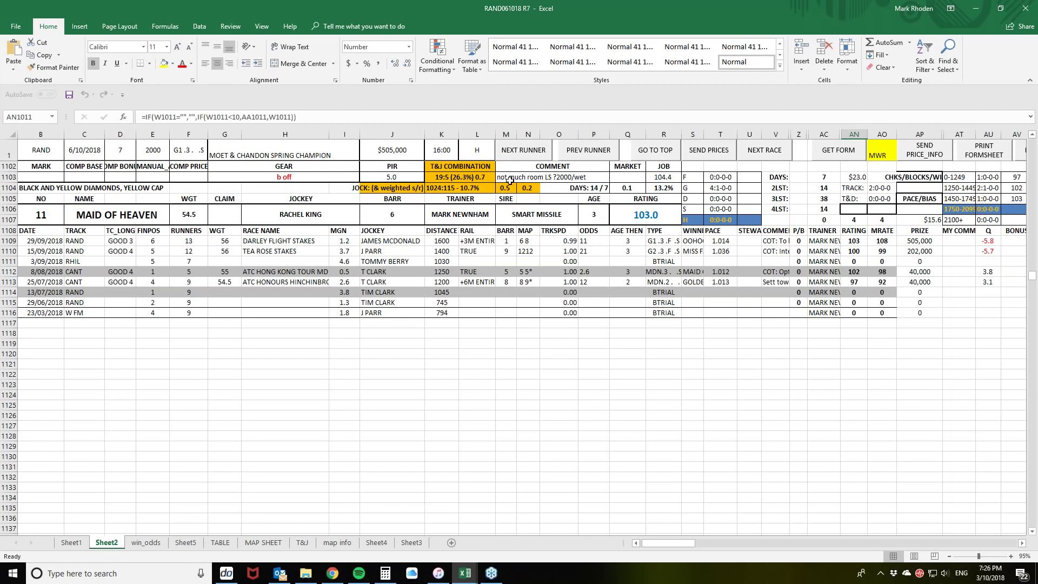
click(516, 154)
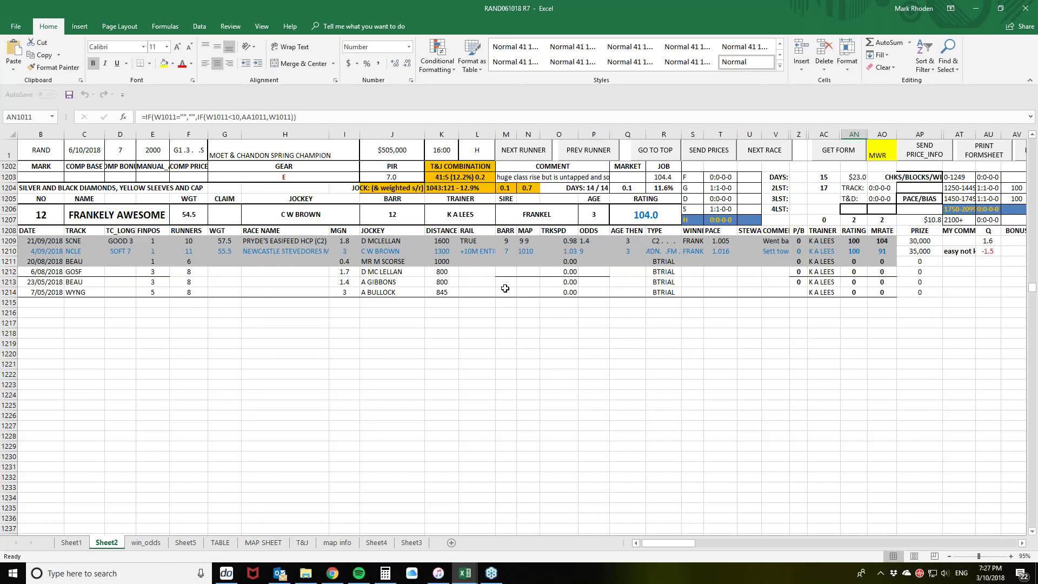
click(522, 154)
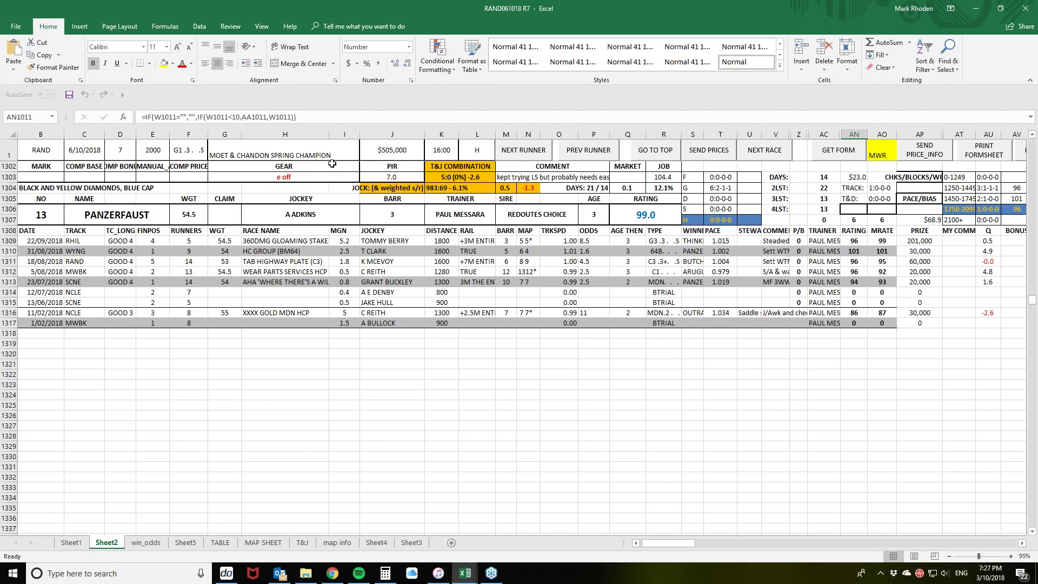
Return to the race summary and review the runners' ratings and the price list below it
click(649, 154)
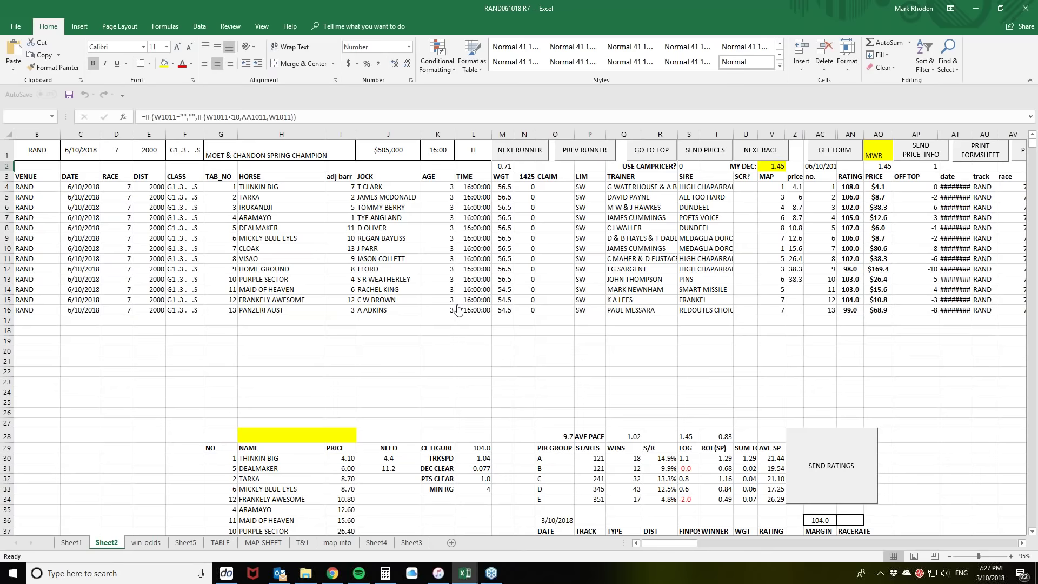
scroll(458, 294, down, 1)
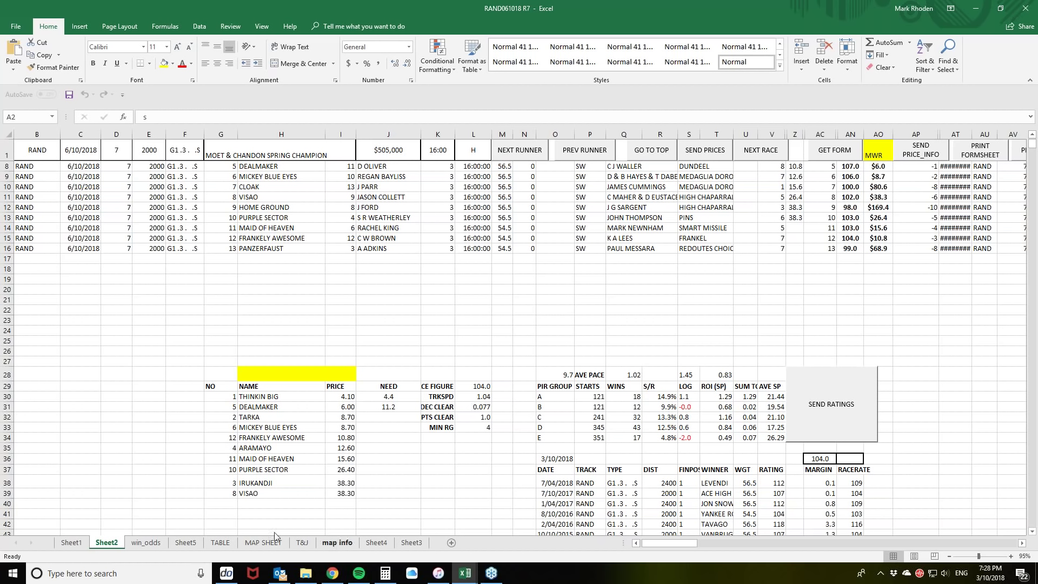
Switch to DynamicOdds and examine the bookmakers' fixed odds for the Randwick race 7 runners
mouse_move(228, 574)
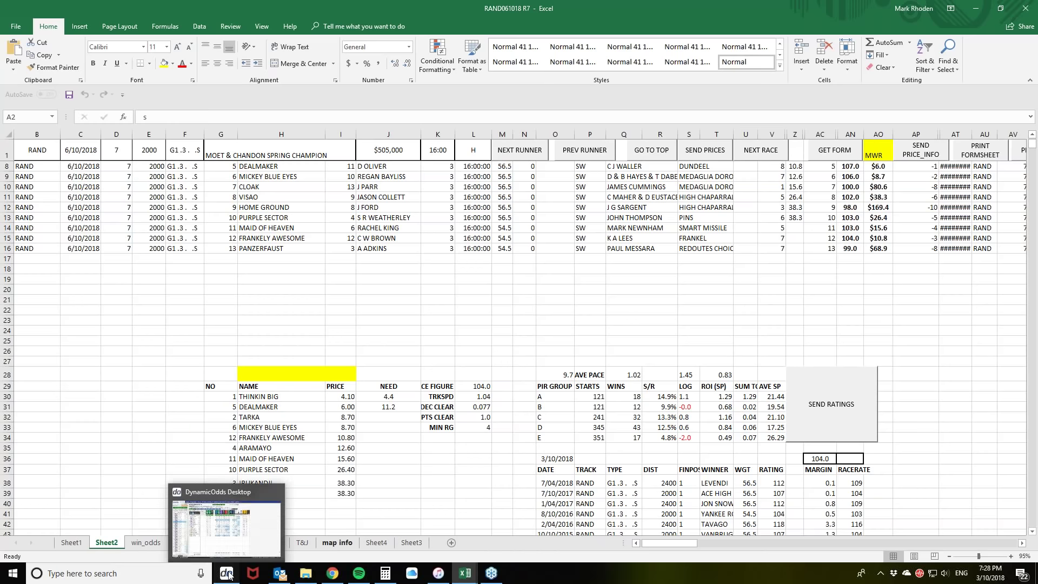
click(227, 574)
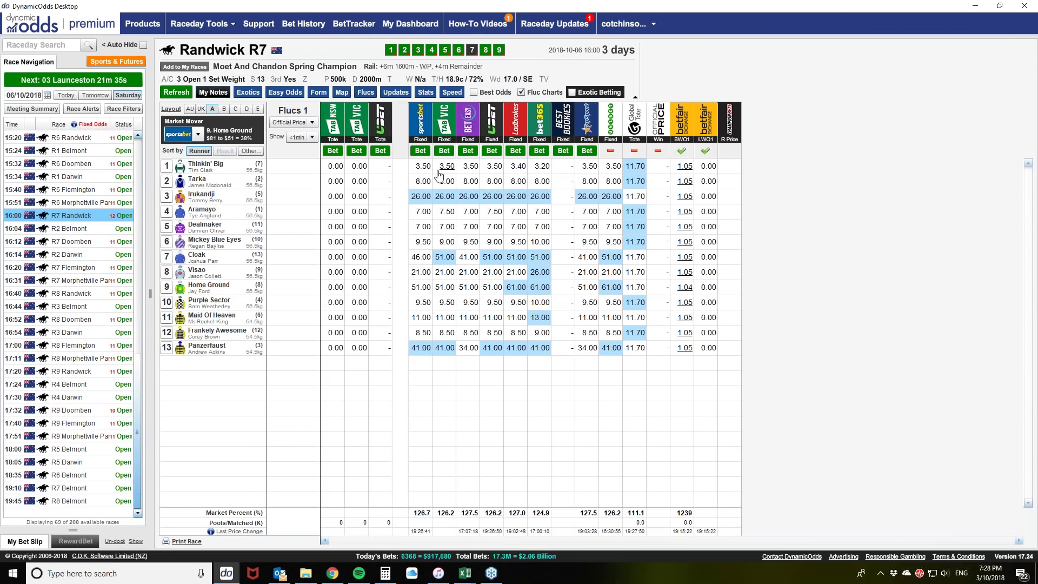
mouse_move(440, 174)
mouse_move(476, 307)
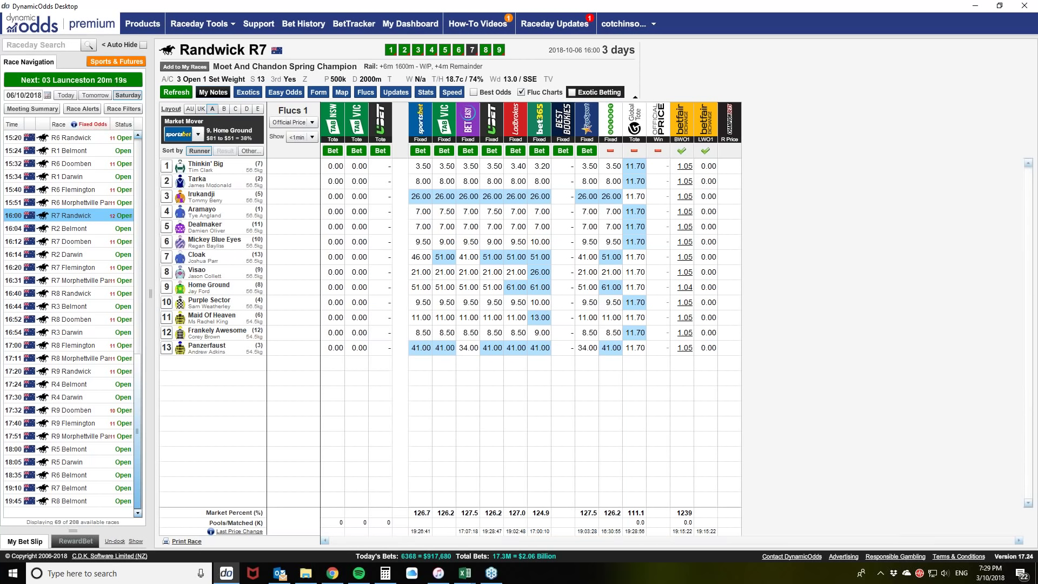